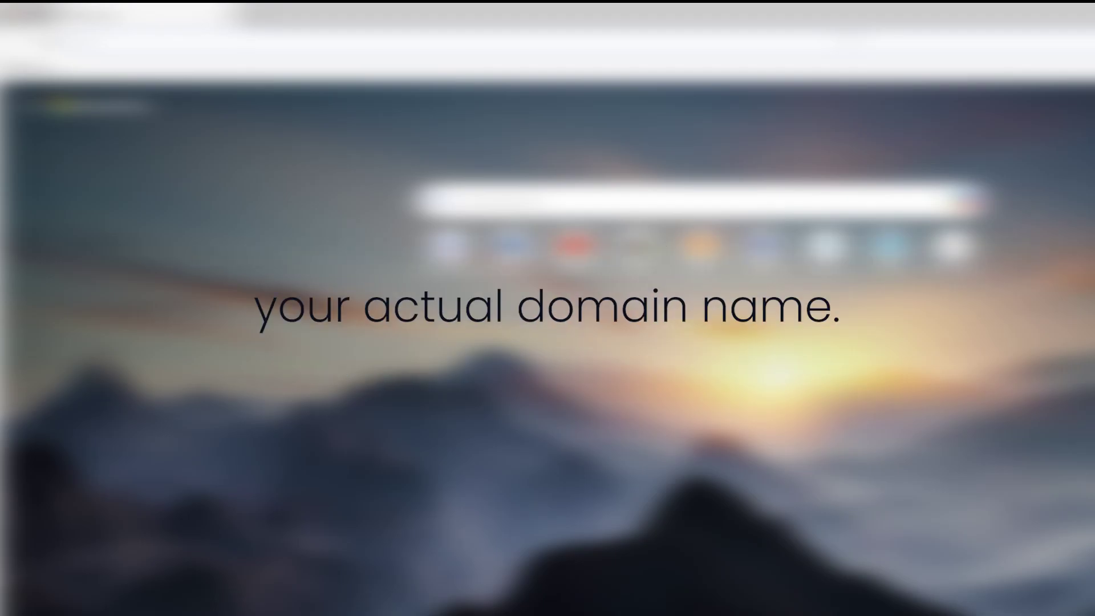
type("ht")
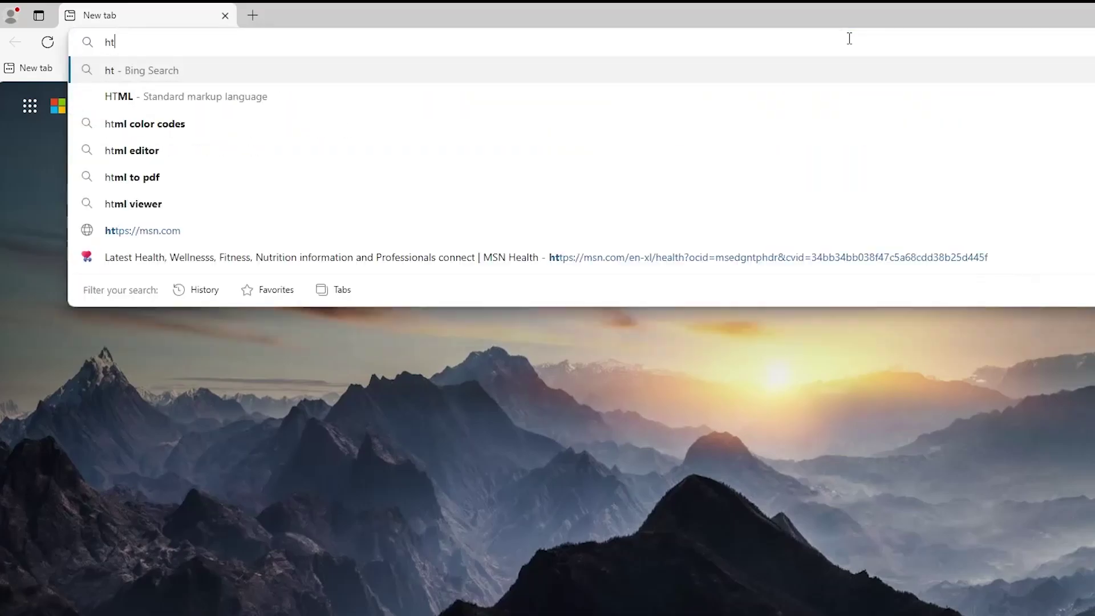
type("tps://")
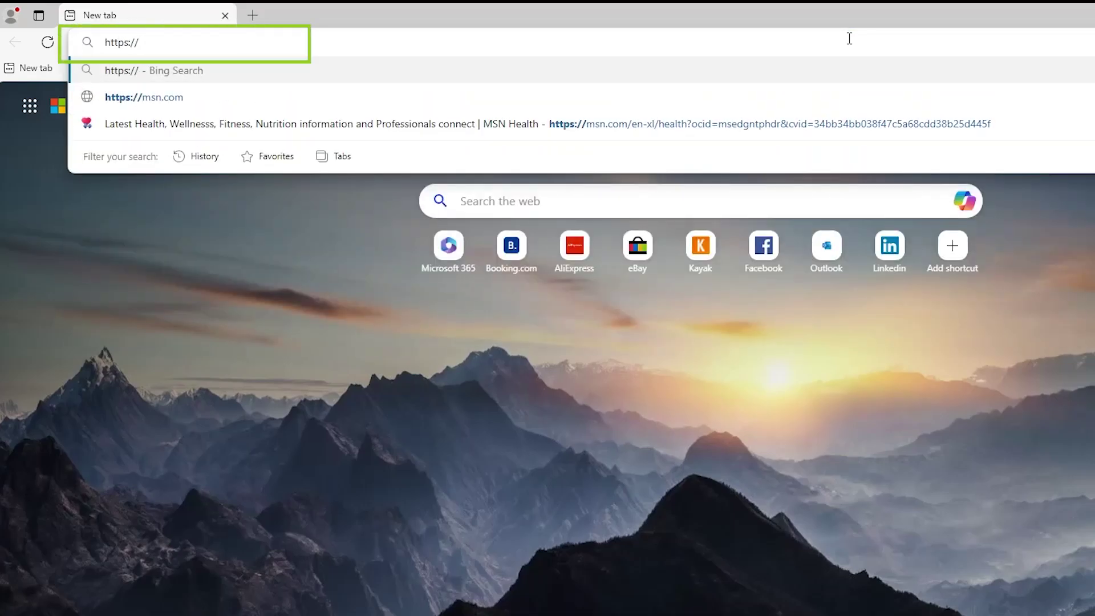
type("hostafrica-")
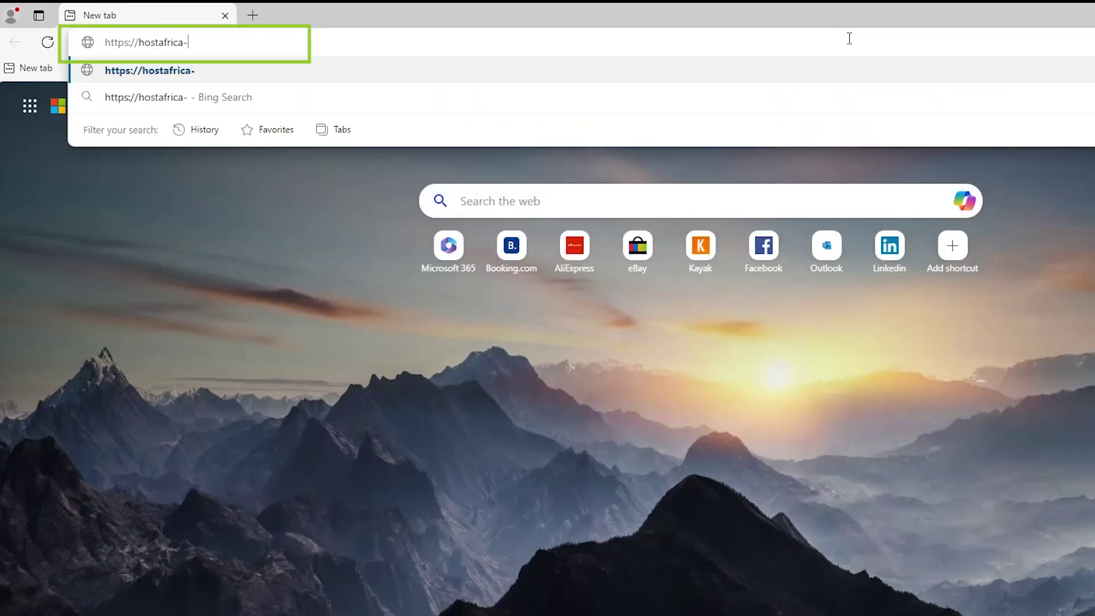
type("eac.com/rou")
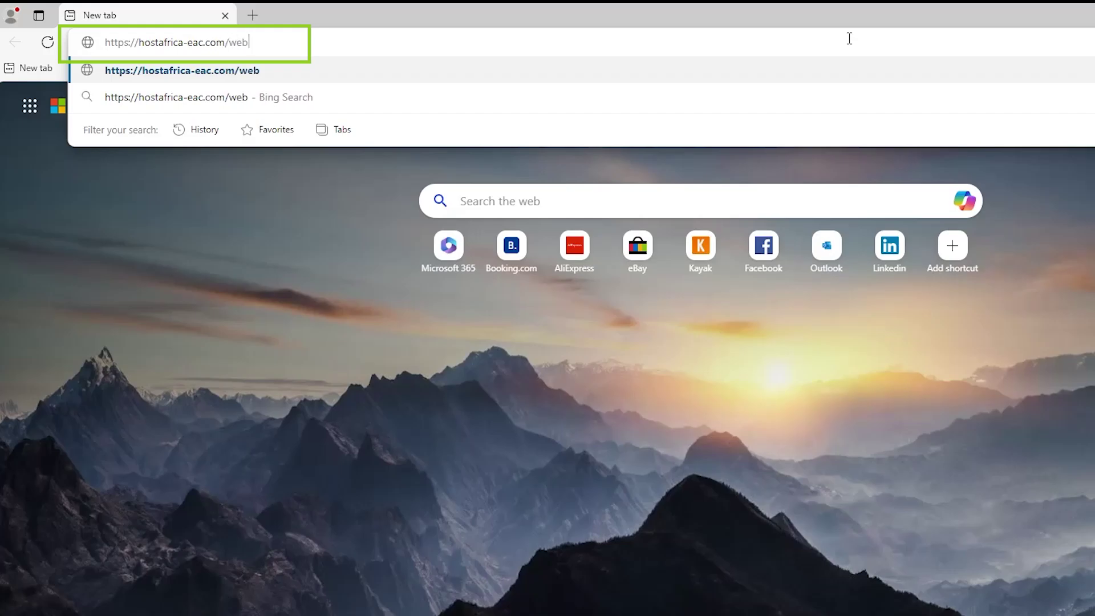
type("ndcube/")
Step: Load the Roundcube login page at hostafrica-eac.com/roundcube/ in Edge
key("Return")
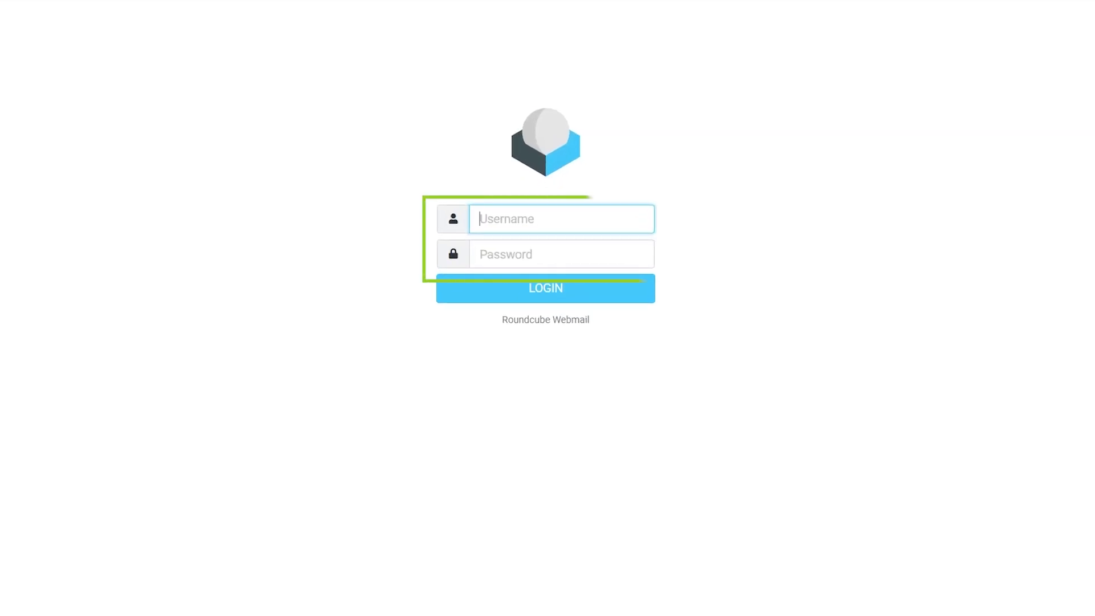
Step: Log in to Roundcube with the account's email address and password
left_click(613, 228)
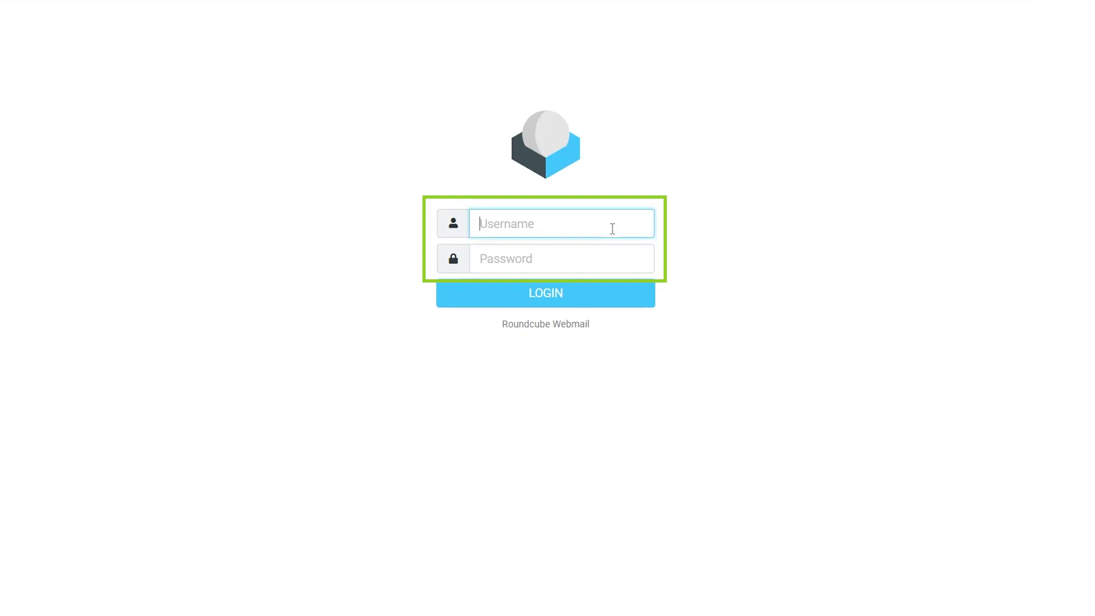
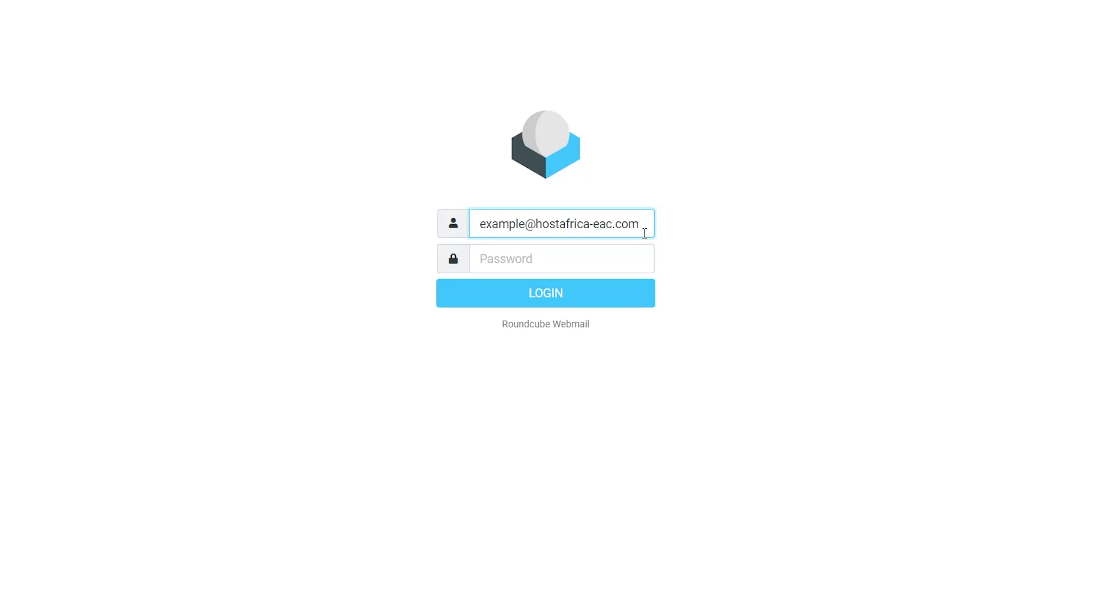
left_click(644, 260)
type("••••••••••••••••••••")
left_click(670, 277)
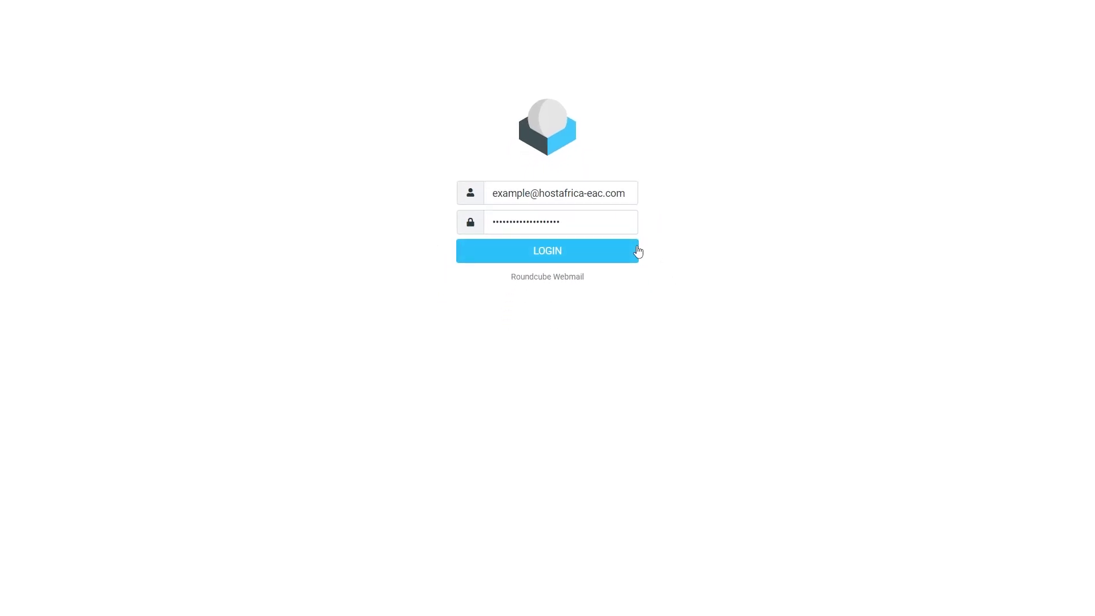
left_click(634, 251)
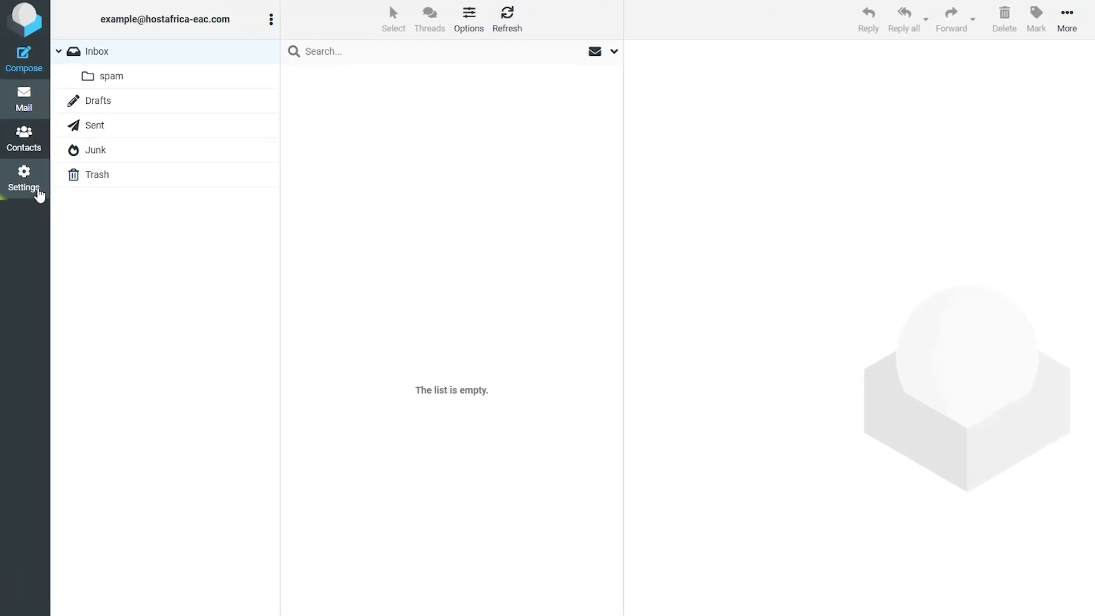
Step: Set the User Interface time zone to (GMT +03:00) Africa/Nairobi and save it
left_click(38, 194)
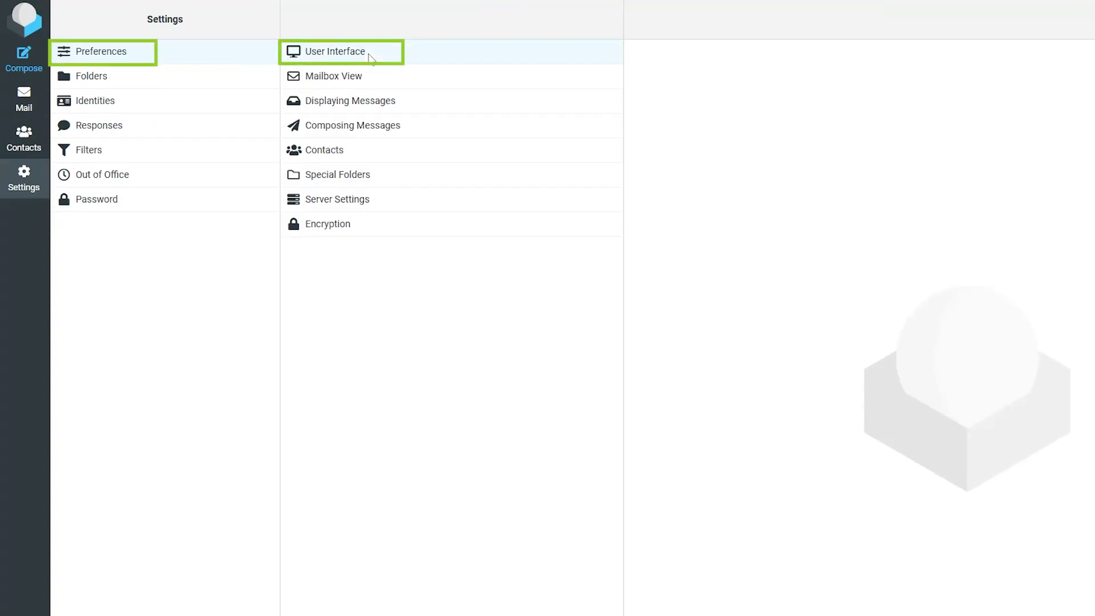
left_click(335, 52)
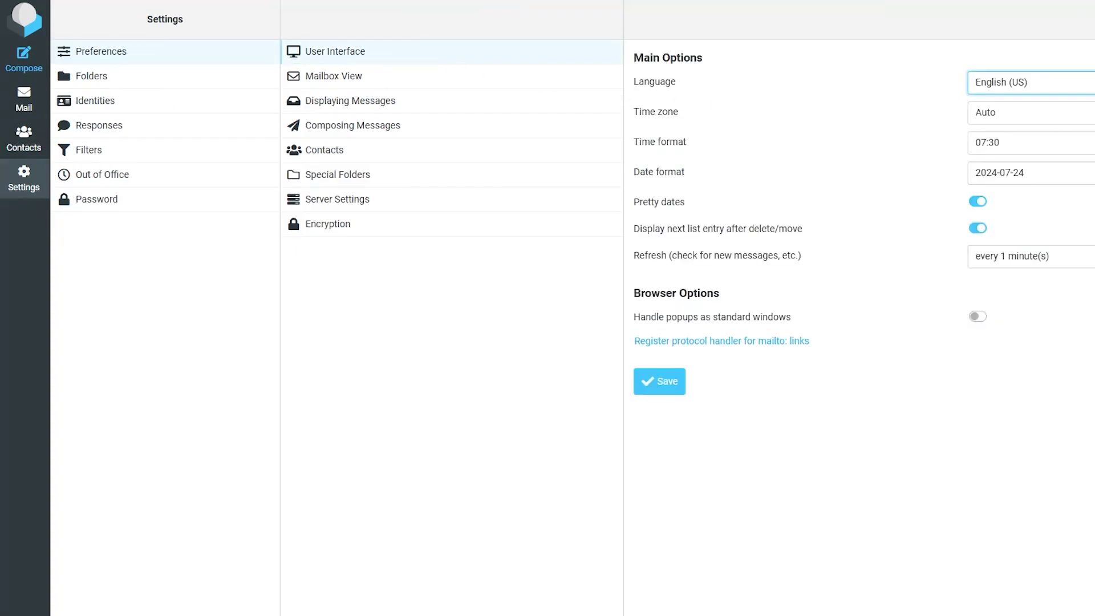
left_click(1027, 112)
scroll(940, 283, "down", 10)
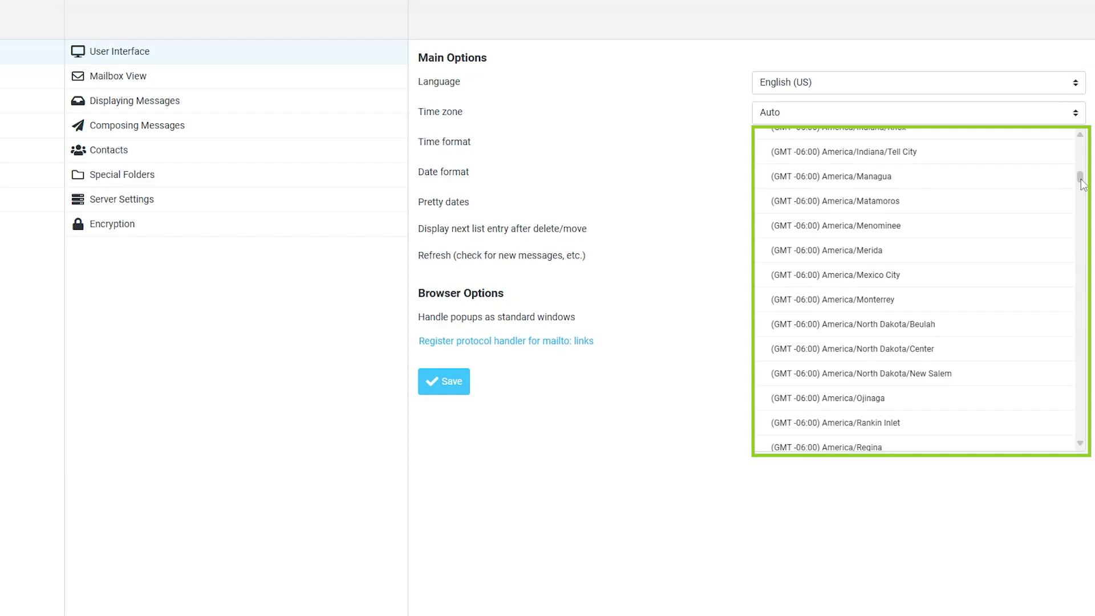
left_click_drag(1082, 181, 1080, 335)
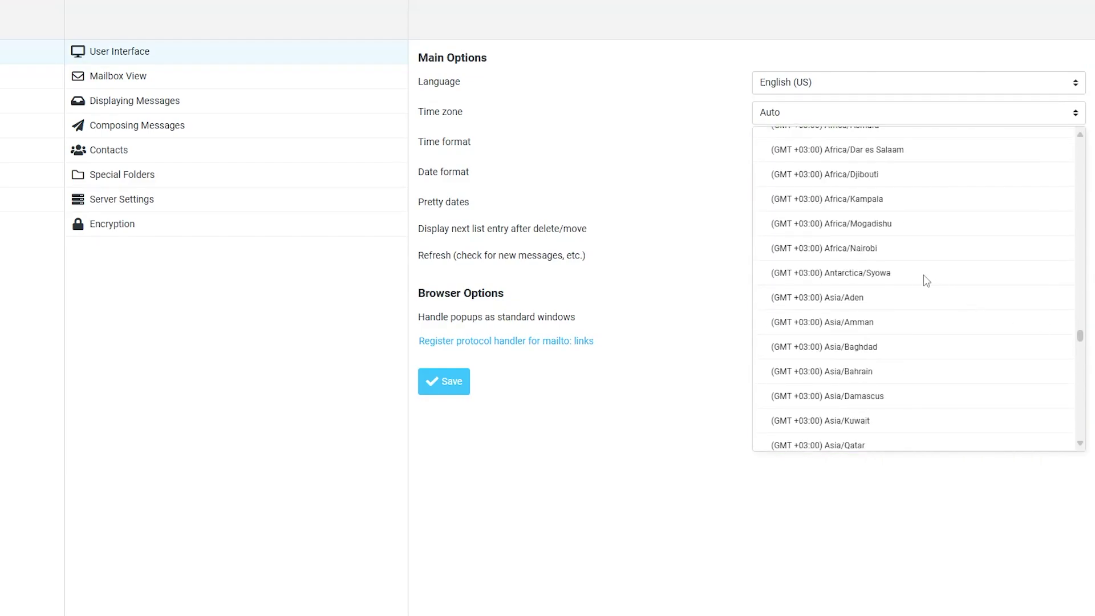
left_click(913, 251)
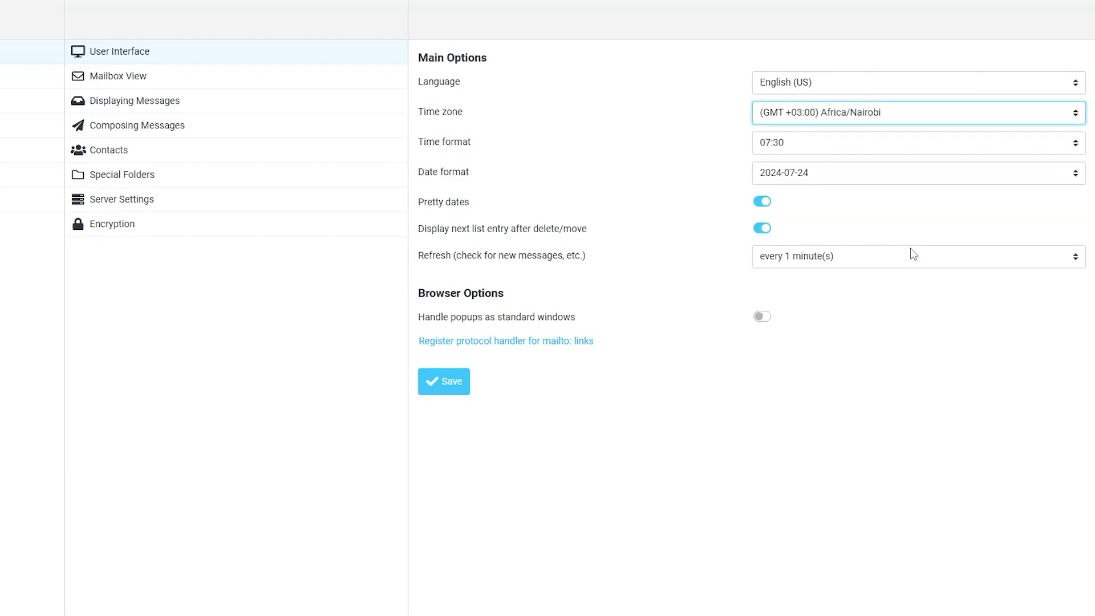
left_click(454, 381)
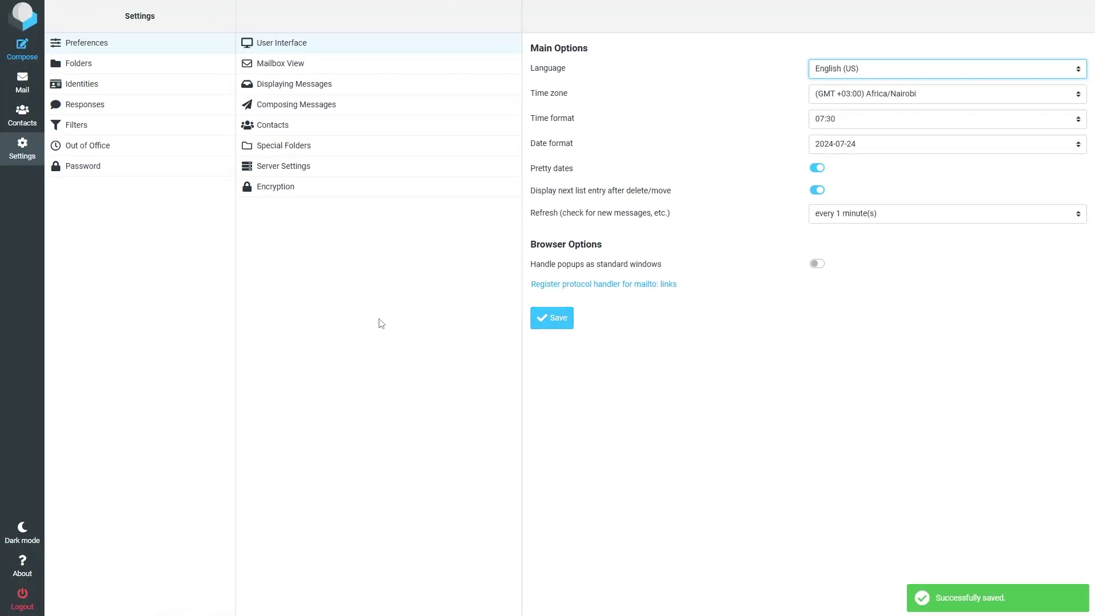
Step: Go back to the mailbox, then log out of the webmail account
left_click(22, 84)
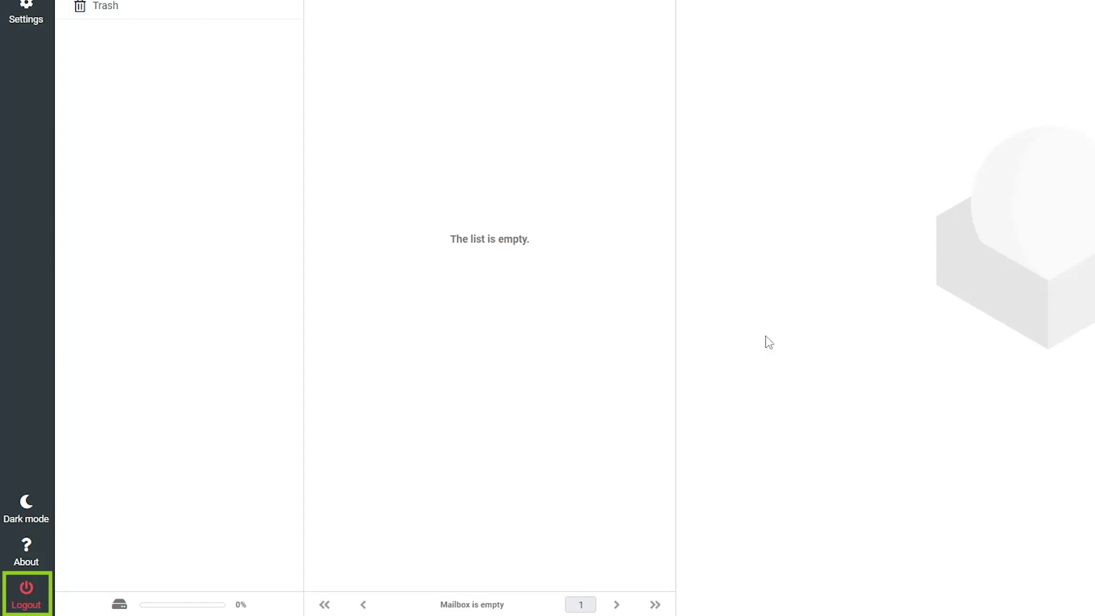
left_click(43, 591)
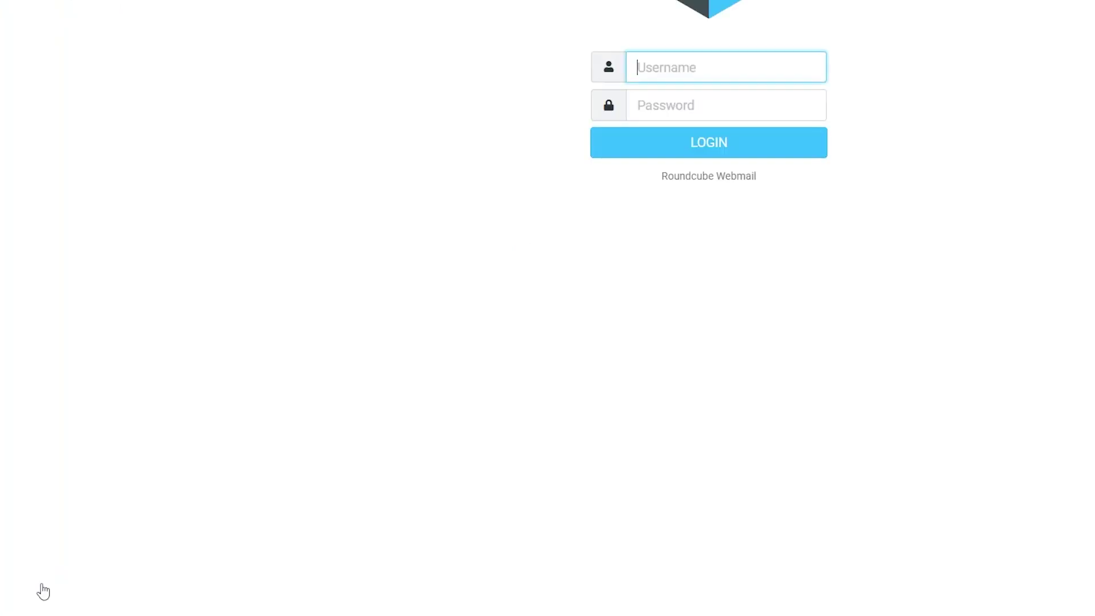